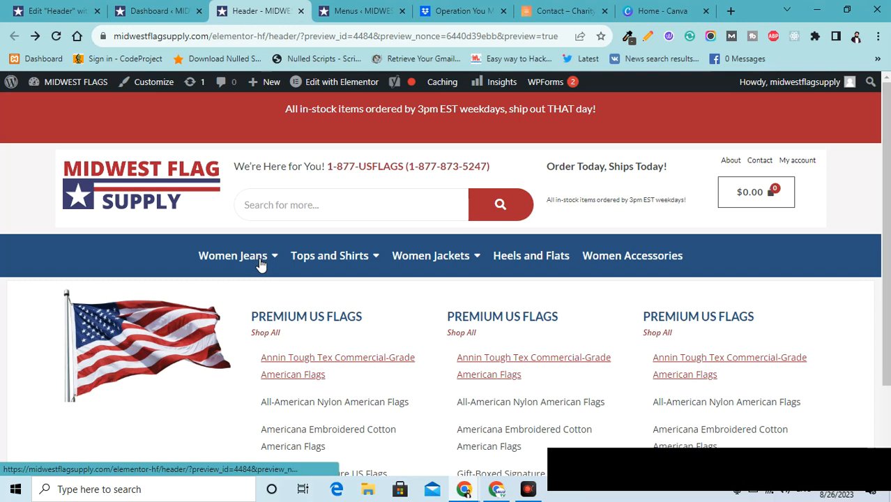
# Open the Add Plugins page from the WordPress dashboard
pyautogui.click(144, 11)
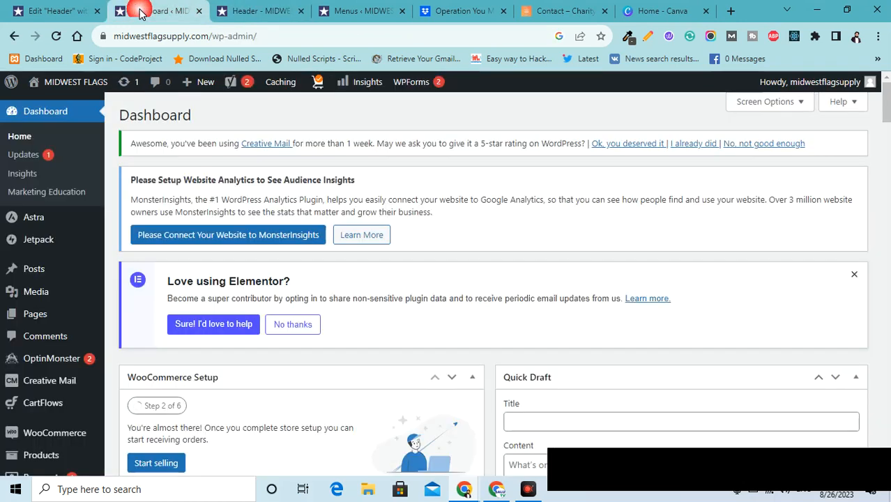
pyautogui.moveTo(93, 267)
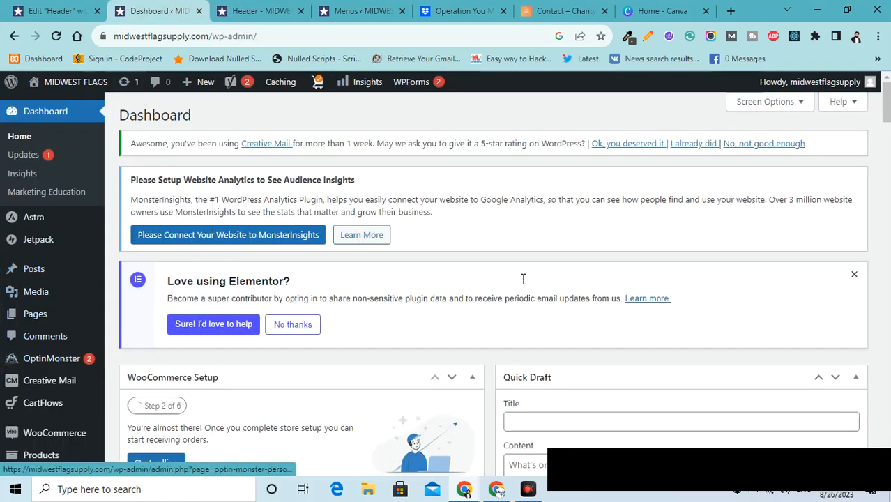
pyautogui.moveTo(885, 95); pyautogui.dragTo(886, 143)
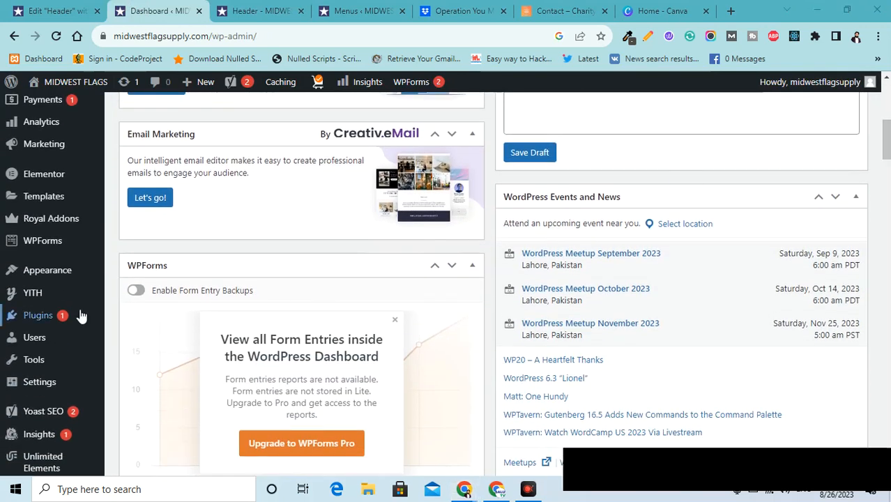
pyautogui.moveTo(100, 322)
pyautogui.click(134, 336)
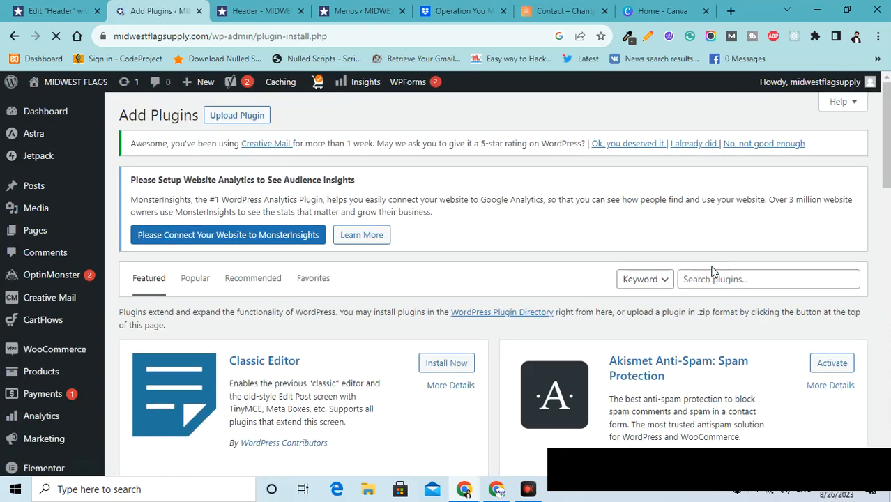
# Search the plugins for "royal" and update Royal Elementor Addons and Templates
pyautogui.click(715, 280)
pyautogui.write('royal')
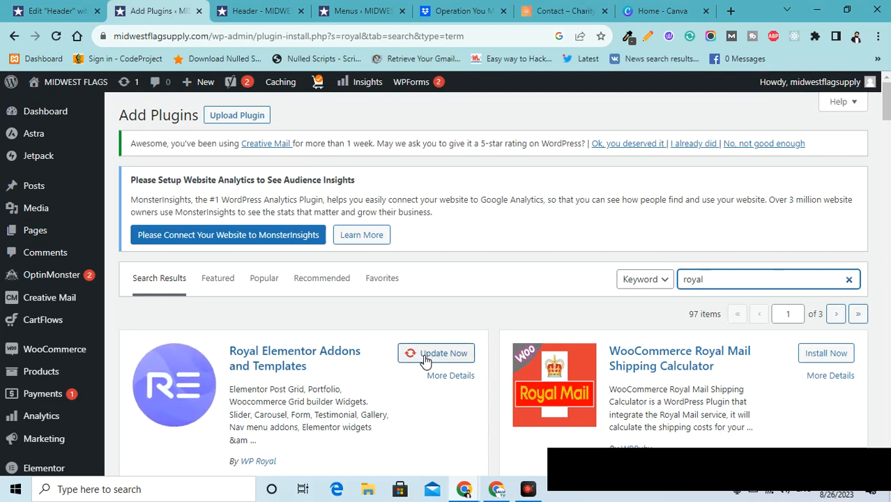
pyautogui.click(425, 358)
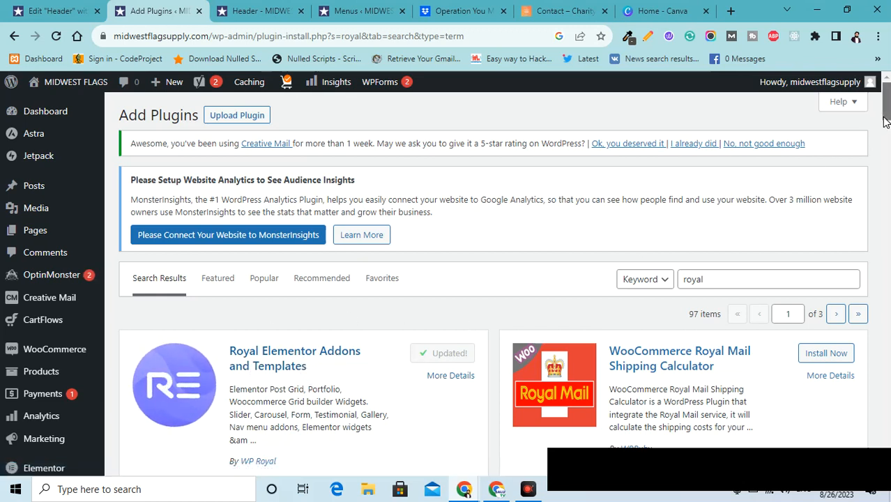
# Open the Header template from Elementor Header & Footer Builder for editing with Elementor
pyautogui.scroll(-1, 884, 122)
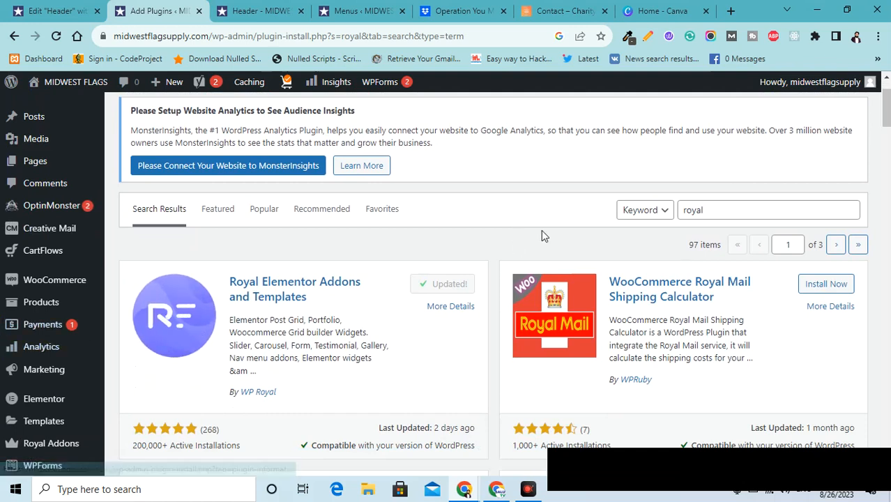
pyautogui.scroll(-2, 885, 139)
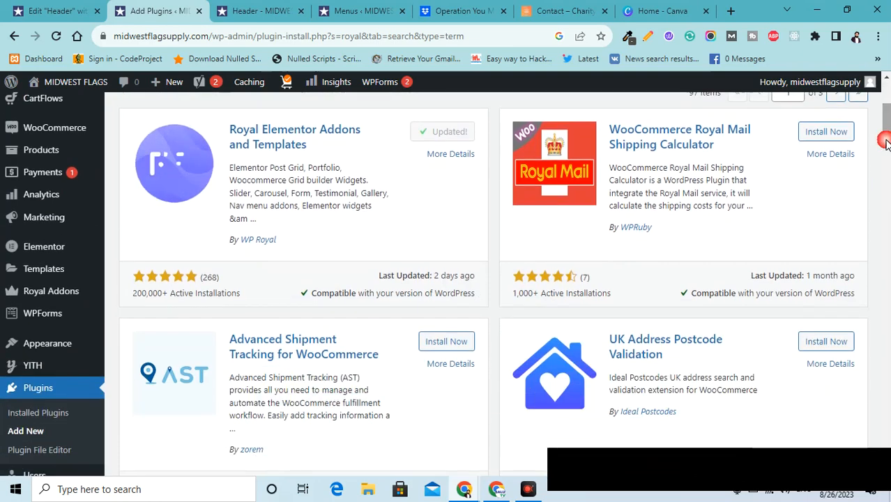
pyautogui.scroll(-5, 885, 138)
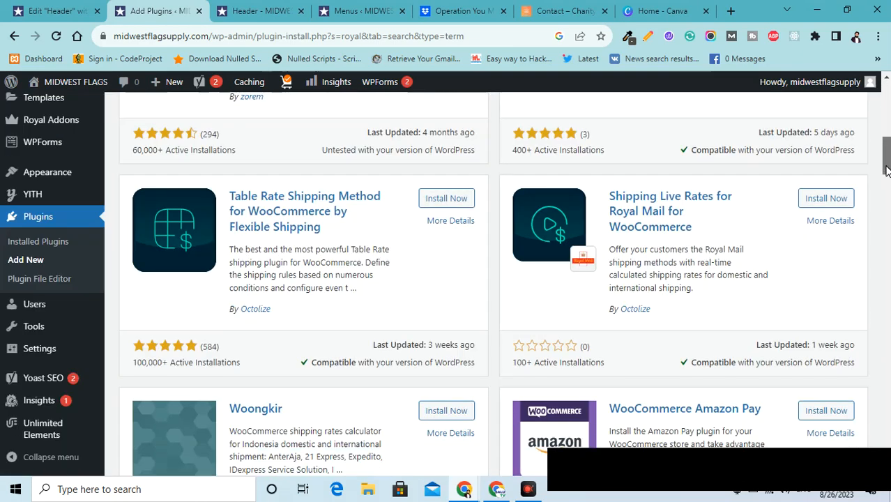
pyautogui.scroll(-1, 885, 170)
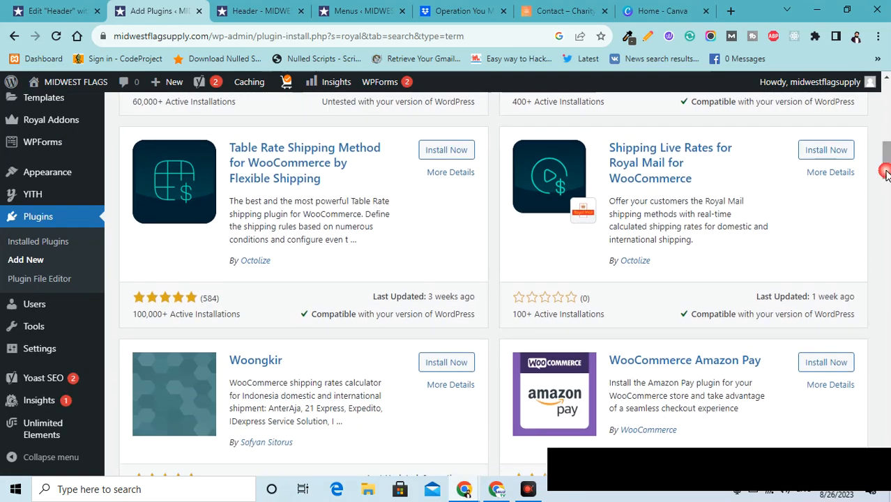
pyautogui.moveTo(57, 178)
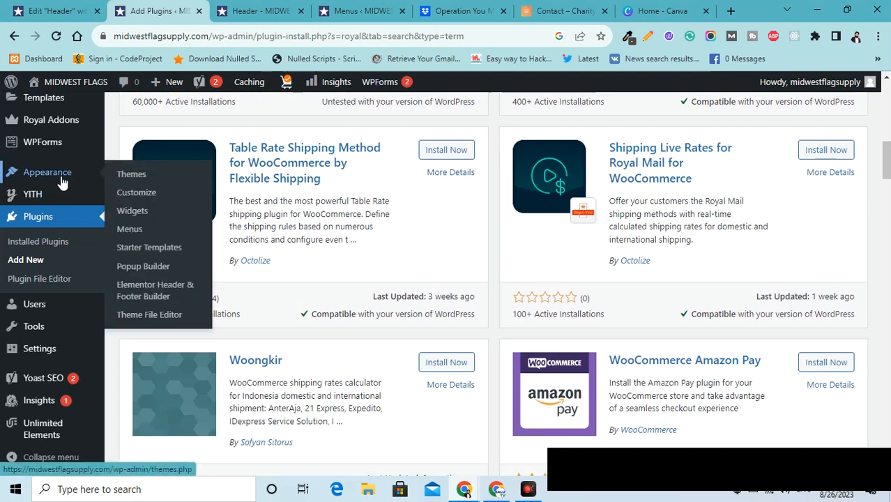
pyautogui.click(130, 294)
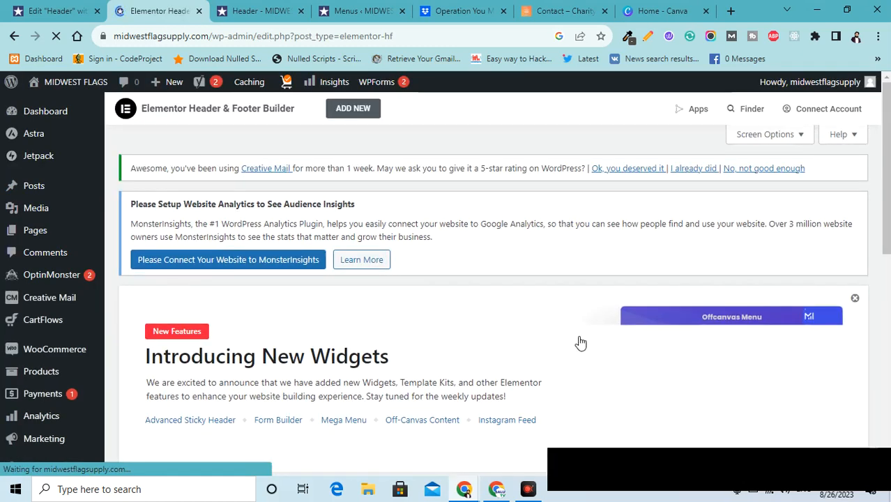
pyautogui.scroll(-2, 886, 307)
pyautogui.scroll(-5, 886, 307)
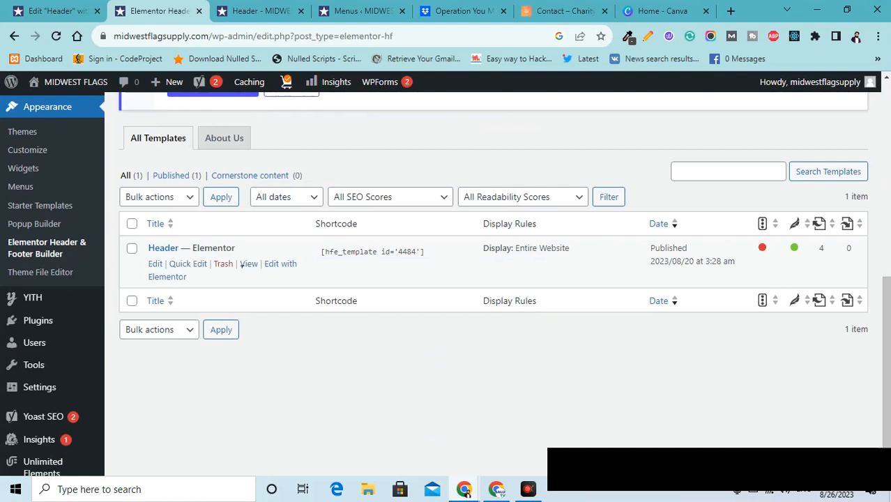
pyautogui.click(167, 279)
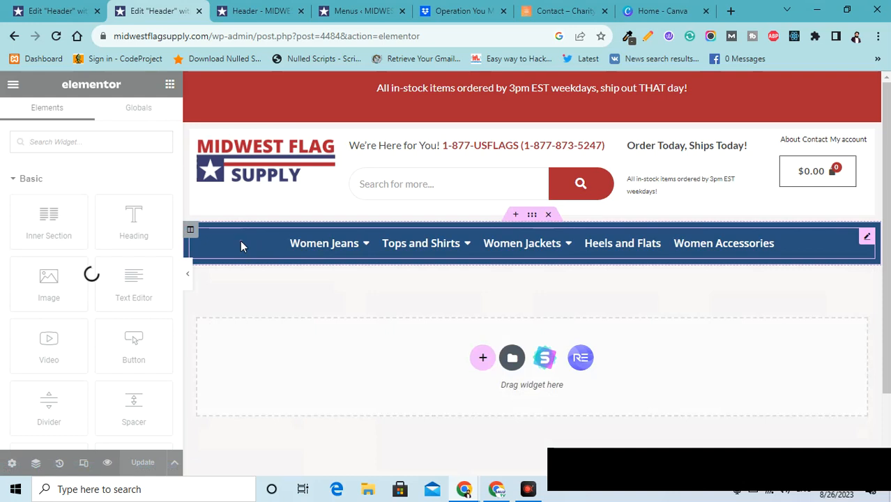
# Check the settings of the header's navigation widget, and search the Elementor widgets for "mega"
pyautogui.click(240, 245)
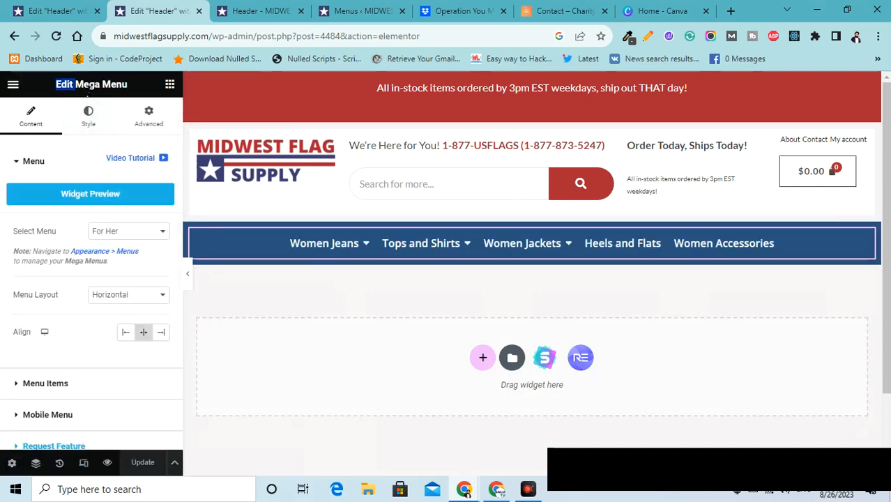
pyautogui.moveTo(114, 84); pyautogui.dragTo(122, 84)
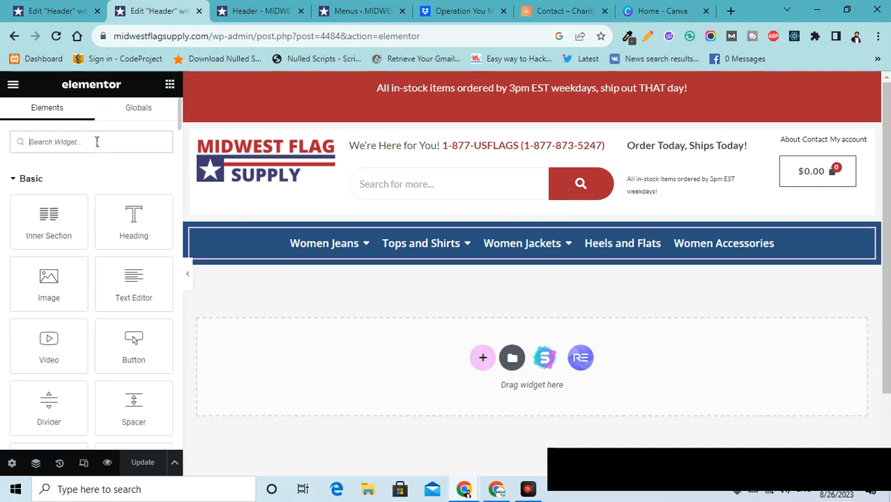
pyautogui.write('mega')
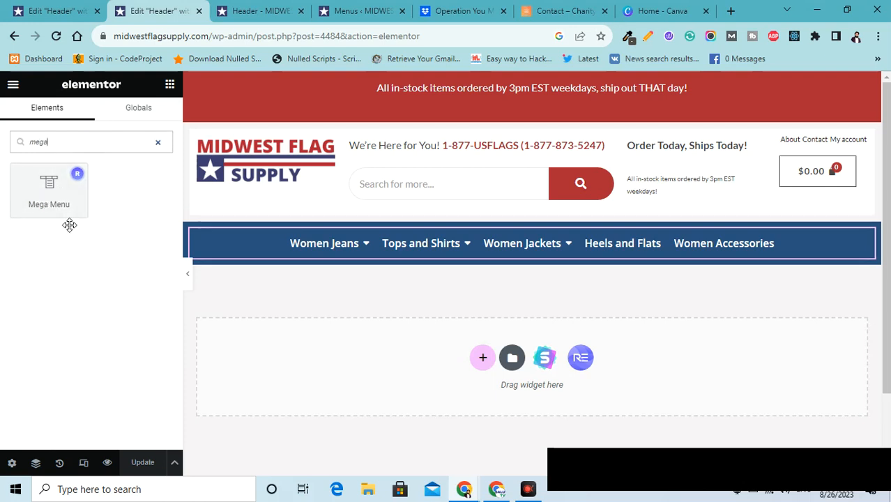
pyautogui.moveTo(349, 258)
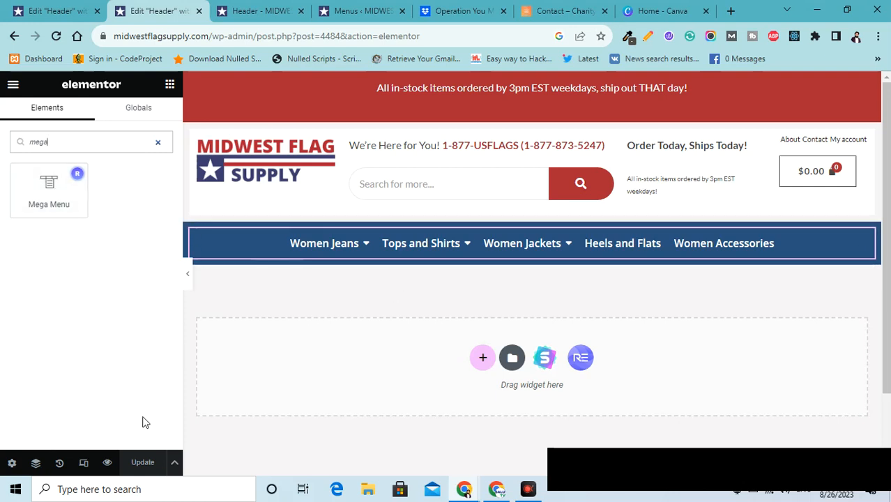
# Switch from the header preview to the site's dashboard and open the Menus page under Appearance
pyautogui.click(243, 16)
pyautogui.click(90, 105)
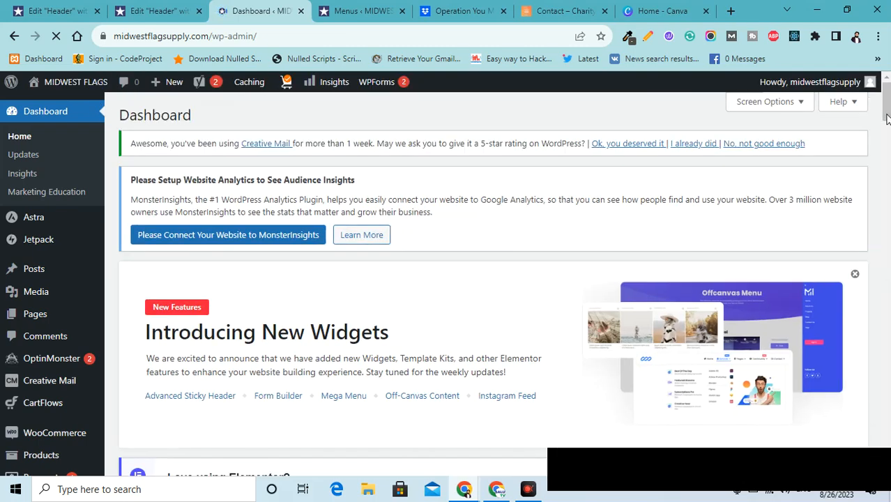
pyautogui.moveTo(886, 117); pyautogui.dragTo(888, 158)
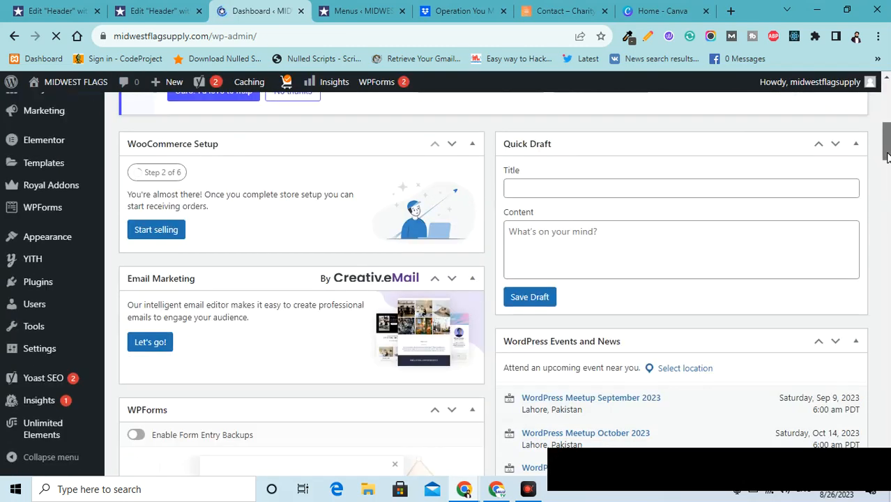
pyautogui.moveTo(73, 243)
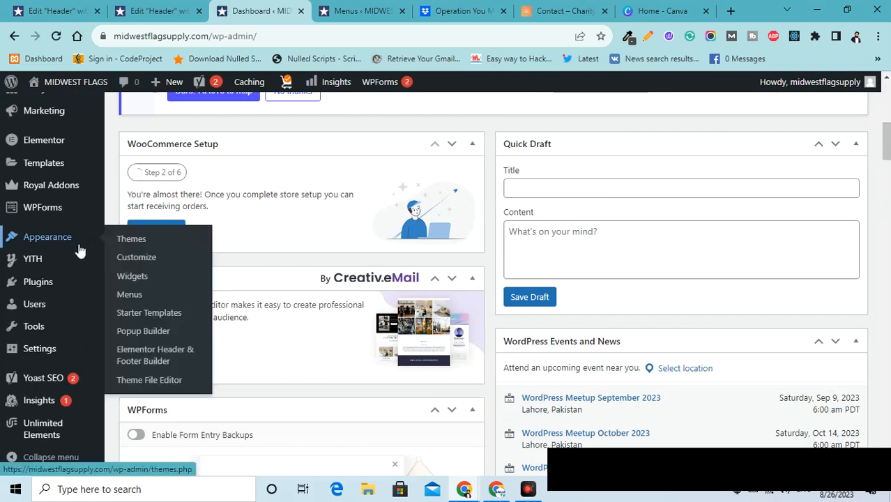
pyautogui.click(145, 300)
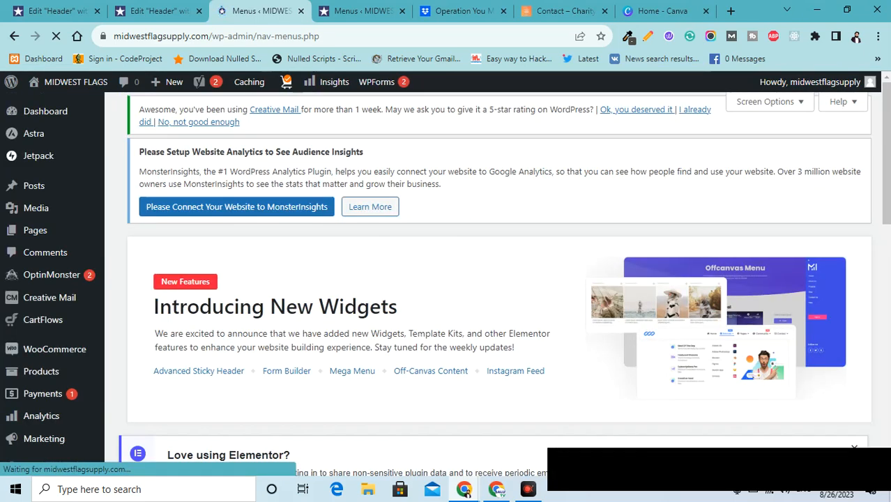
pyautogui.scroll(-5, 488, 278)
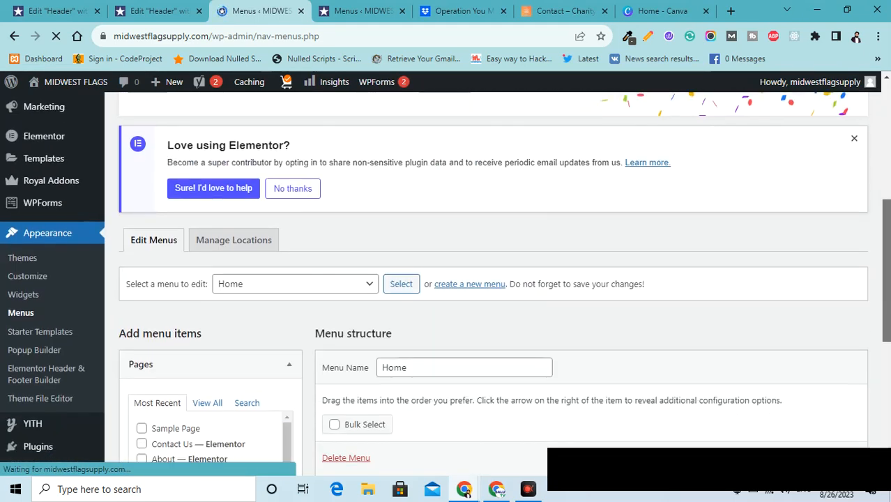
pyautogui.scroll(-3, 485, 278)
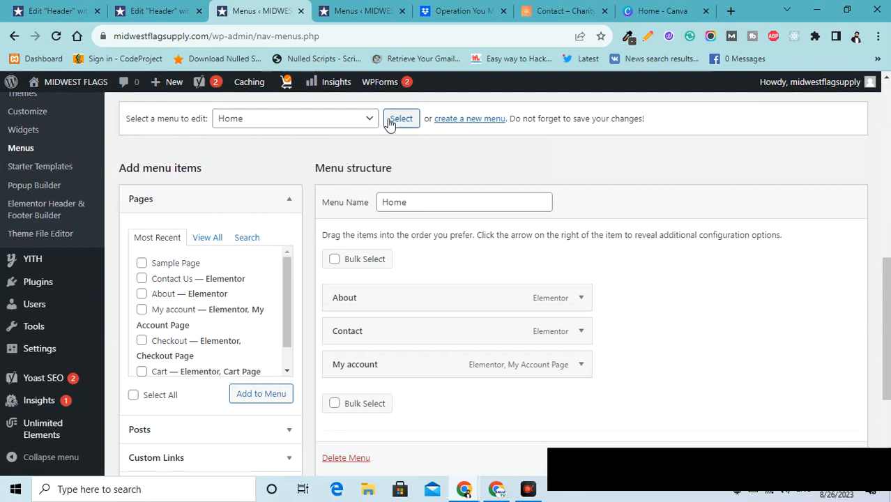
# Load Main Menu (Primary Menu) for editing and examine its menu structure
pyautogui.click(365, 119)
pyautogui.click(344, 177)
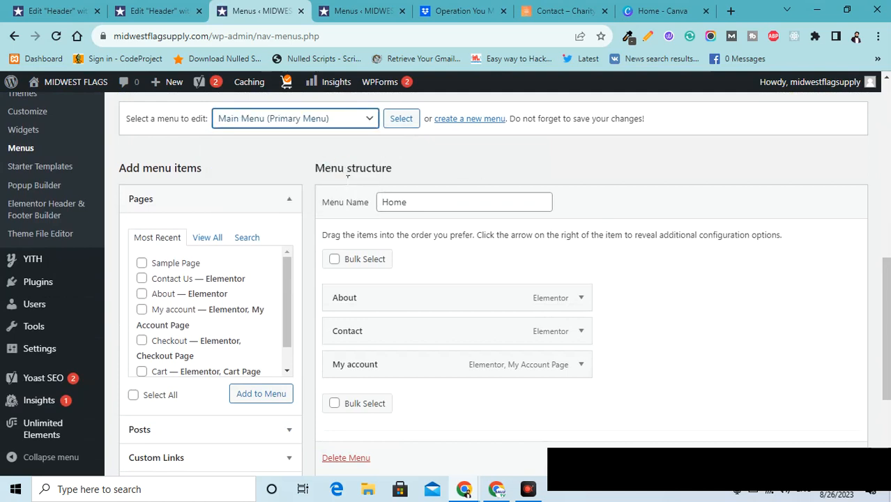
pyautogui.click(402, 129)
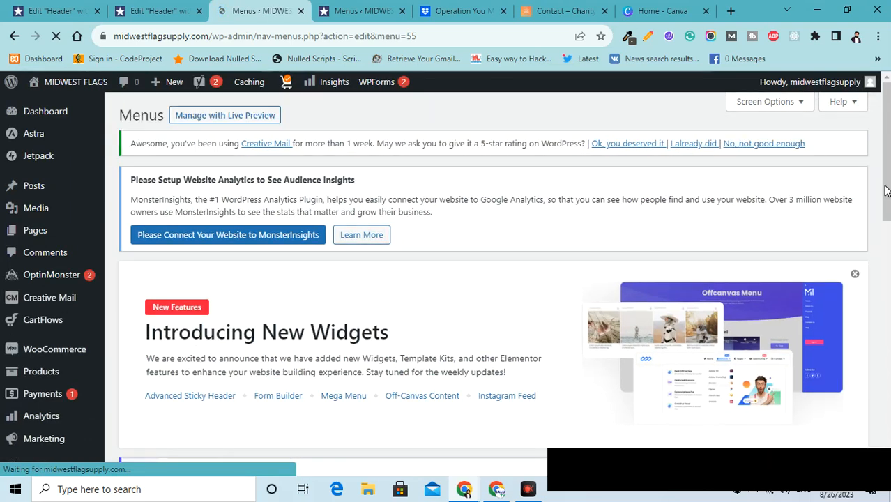
pyautogui.moveTo(885, 207); pyautogui.dragTo(888, 423)
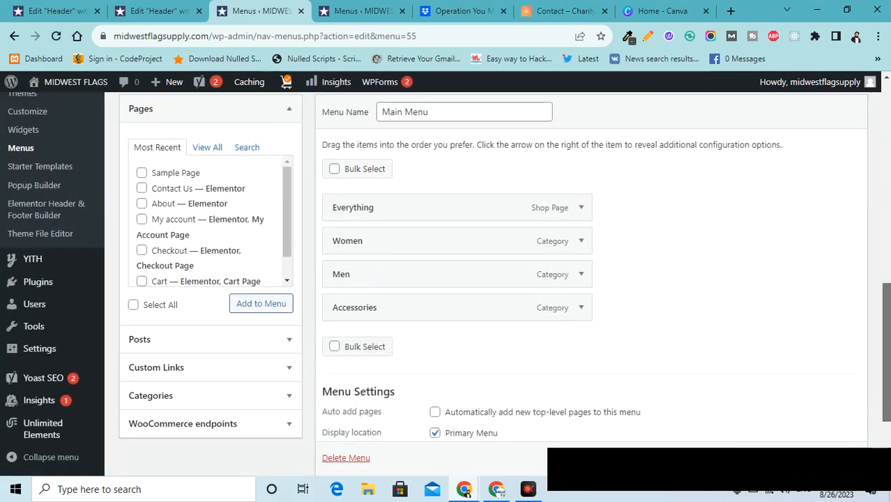
pyautogui.moveTo(888, 388); pyautogui.dragTo(886, 348)
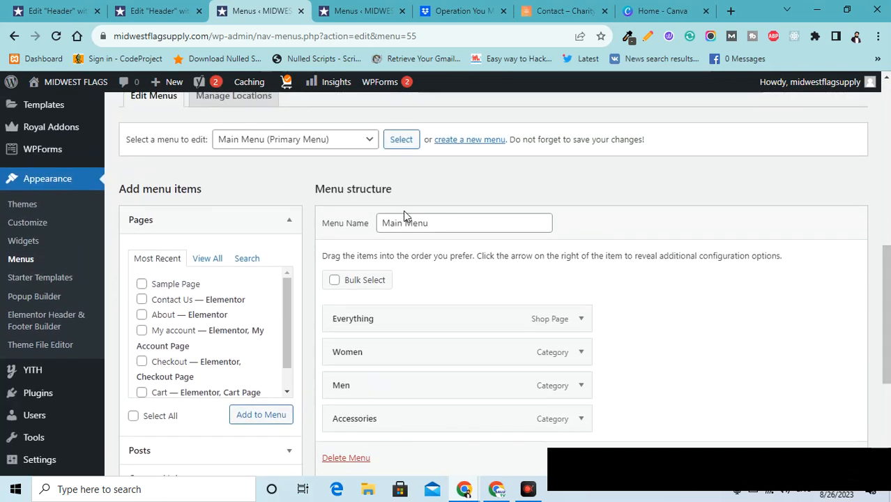
# Check the navigation items in the Elementor header, and load Secondary Menu to examine its structure
pyautogui.click(157, 11)
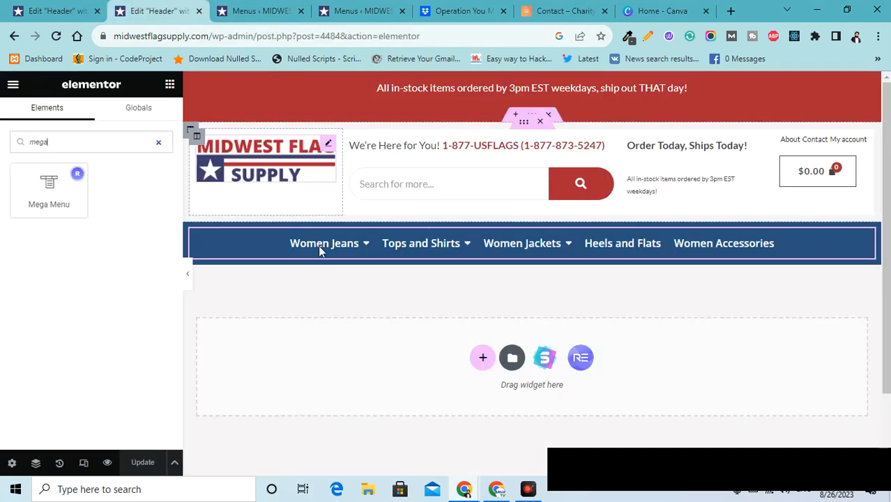
pyautogui.click(251, 11)
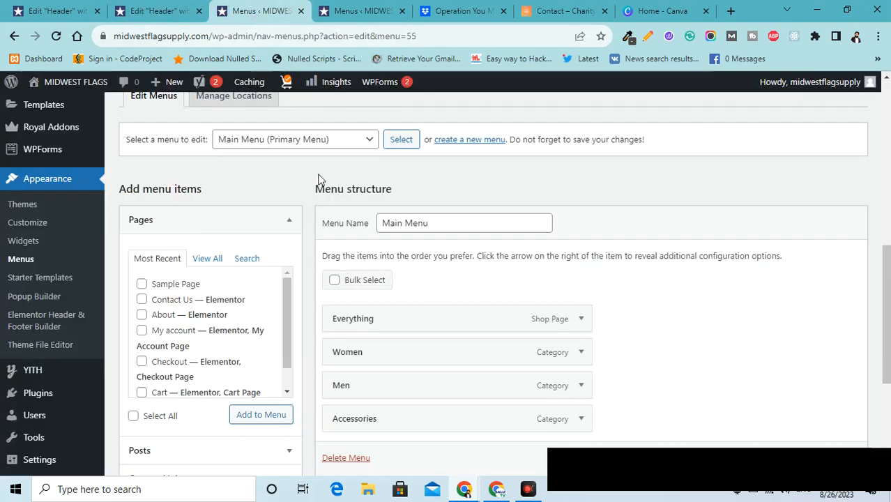
pyautogui.click(301, 142)
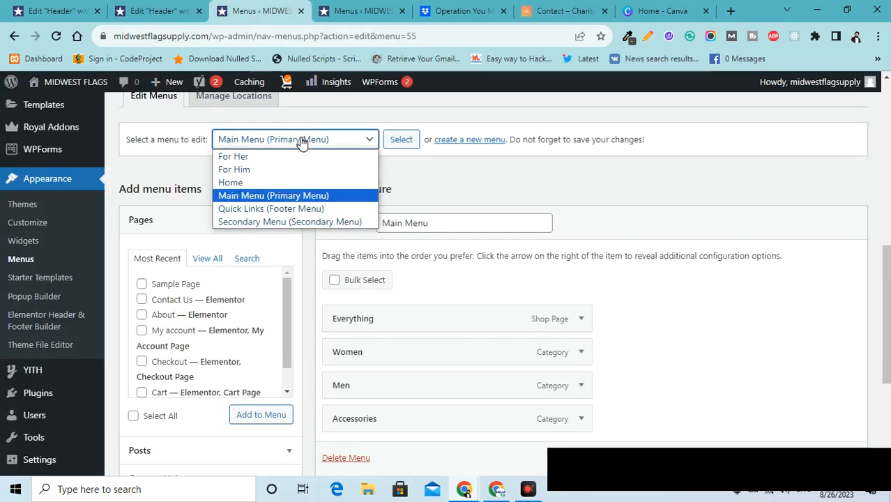
pyautogui.click(275, 219)
pyautogui.click(407, 139)
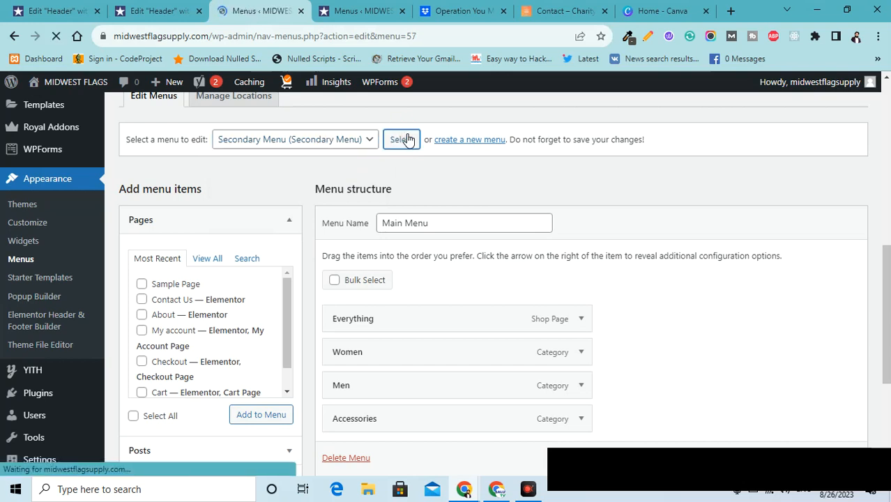
pyautogui.scroll(-5, 826, 195)
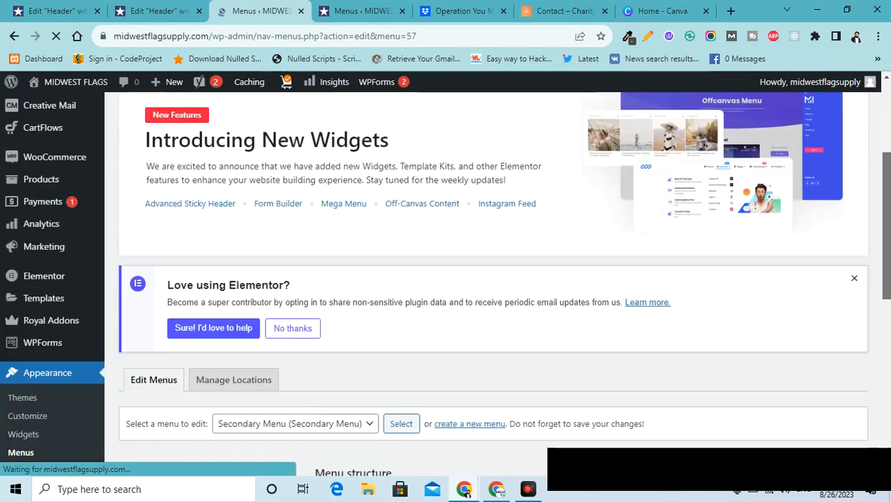
pyautogui.scroll(-2, 426, 236)
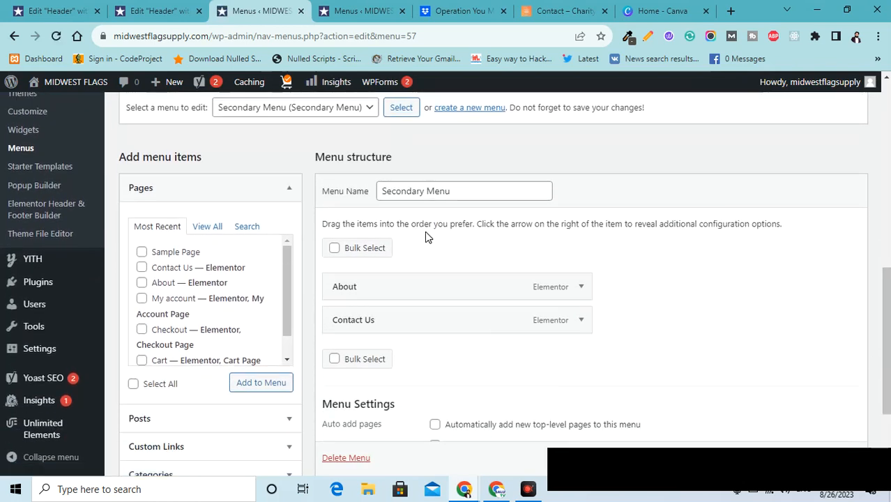
# Load the For Her menu for editing and examine its menu structure
pyautogui.click(306, 111)
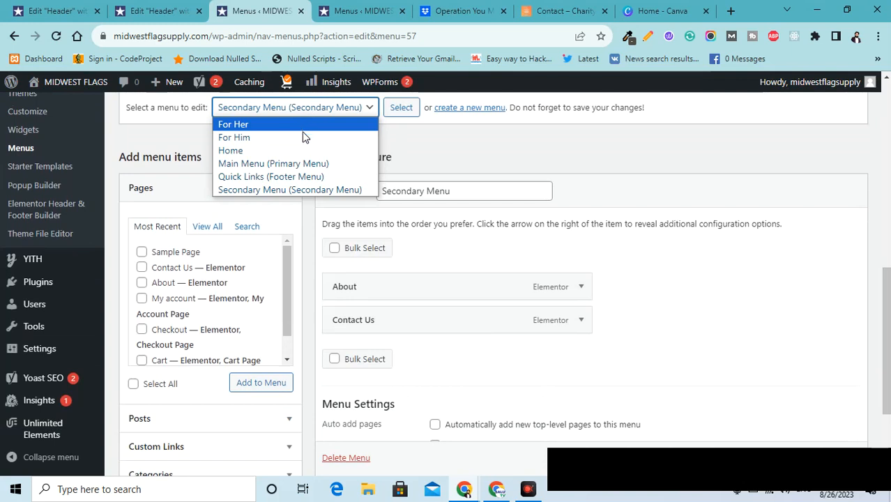
pyautogui.click(305, 126)
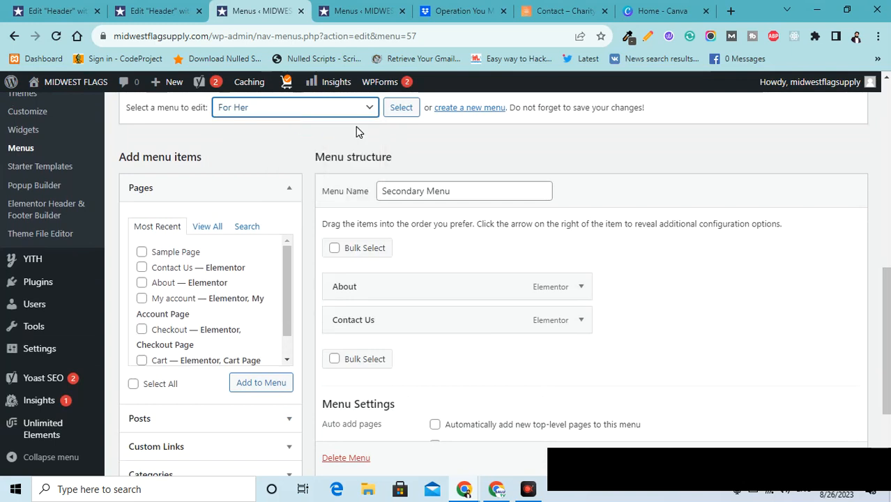
pyautogui.click(401, 109)
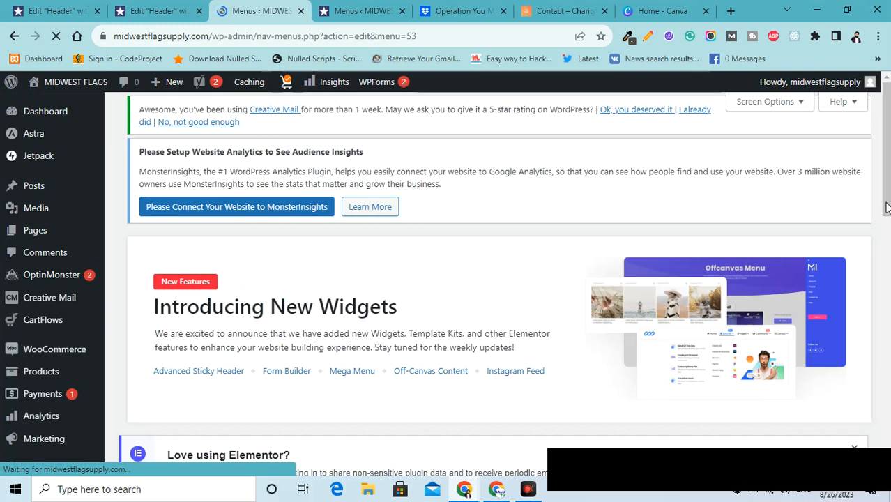
pyautogui.moveTo(885, 203); pyautogui.dragTo(890, 325)
pyautogui.moveTo(887, 342); pyautogui.dragTo(887, 382)
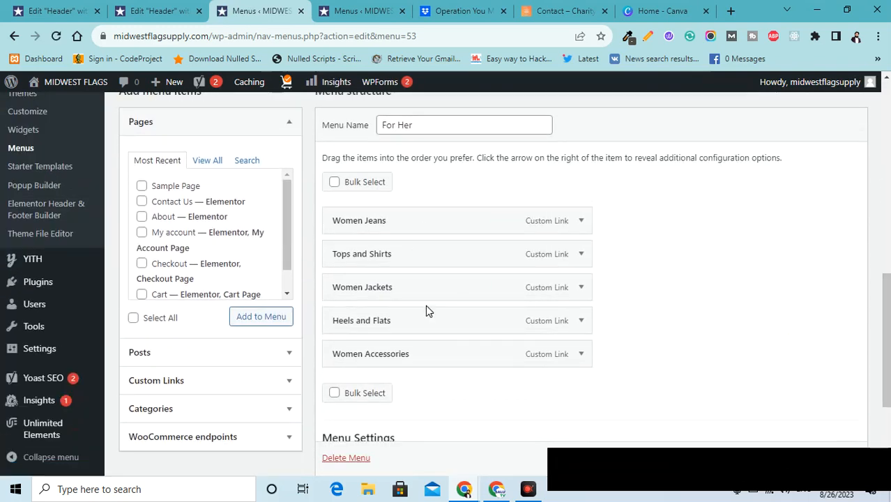
# Check the navigation items and their dropdown content in the Elementor header against the For Her menu
pyautogui.click(144, 14)
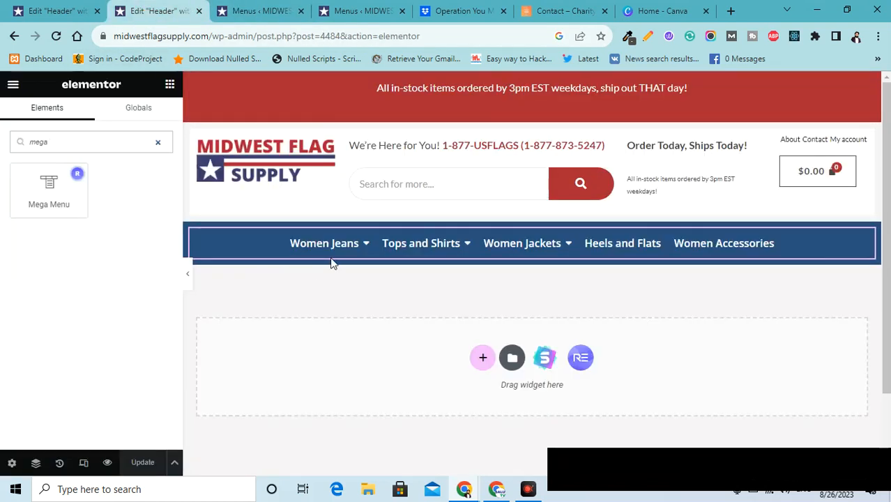
pyautogui.moveTo(345, 257)
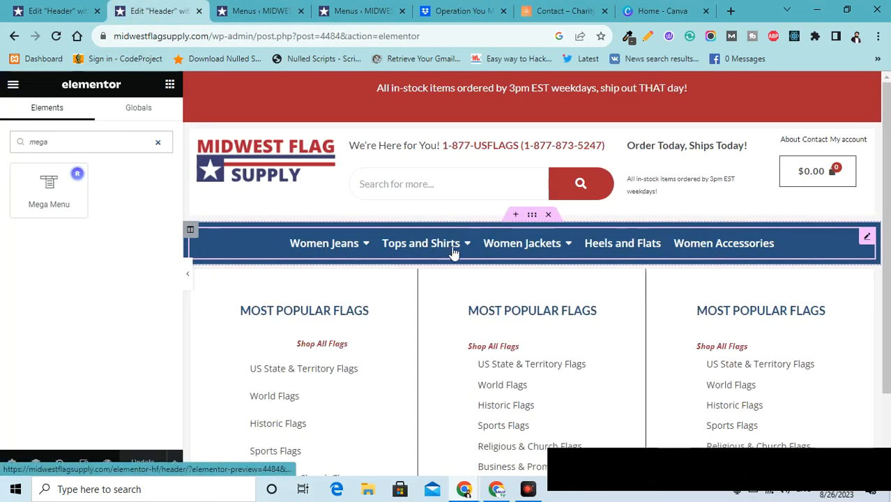
pyautogui.moveTo(523, 252)
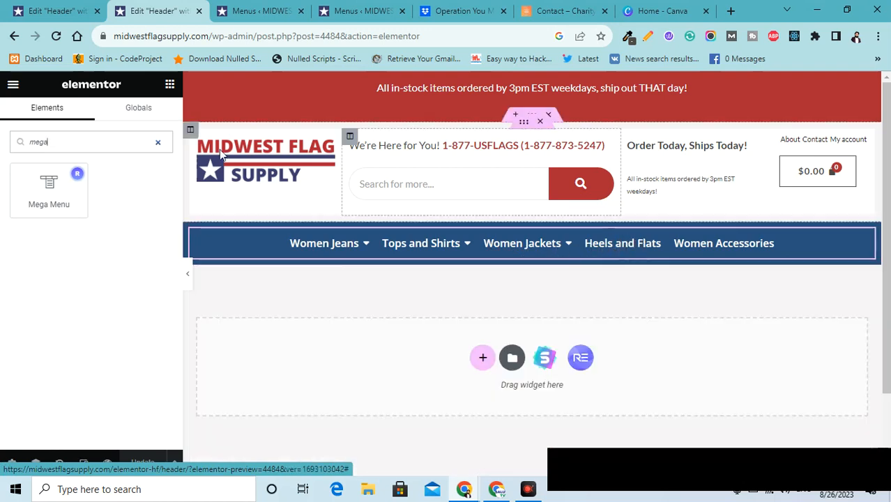
# Enable the mega menu for the Heels and Flats item of the For Her menu and open its content in Elementor
pyautogui.click(241, 10)
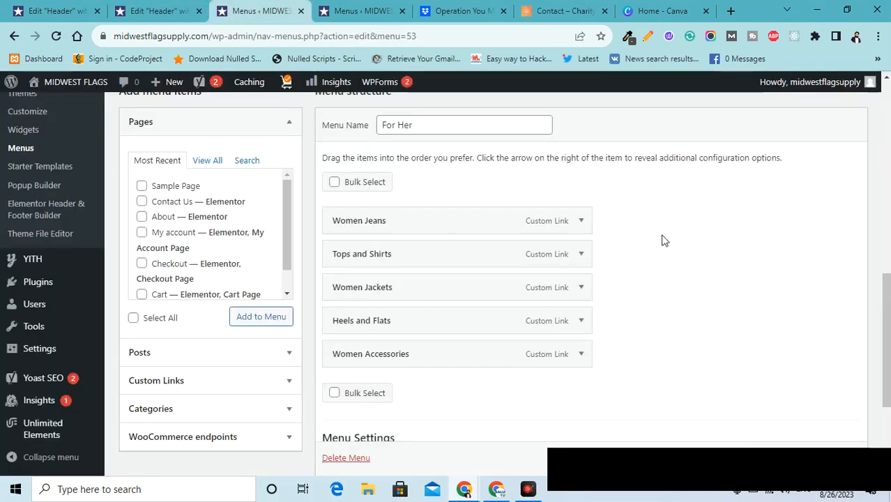
pyautogui.click(582, 321)
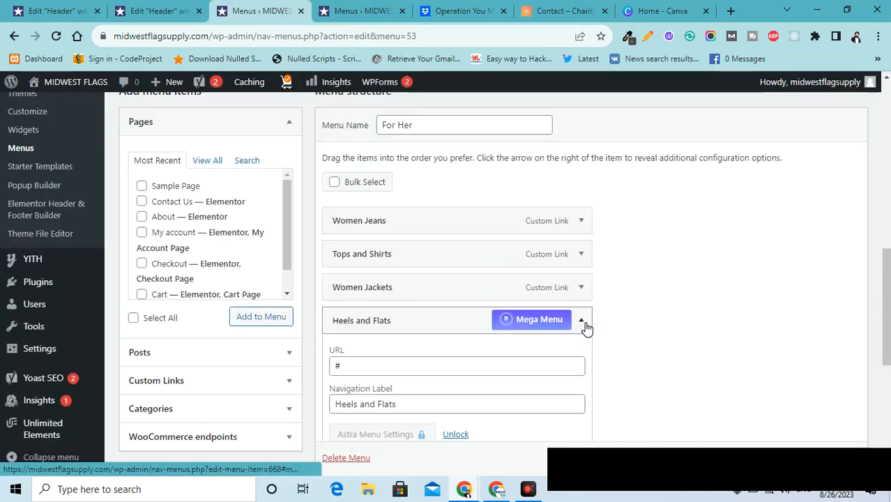
pyautogui.click(526, 326)
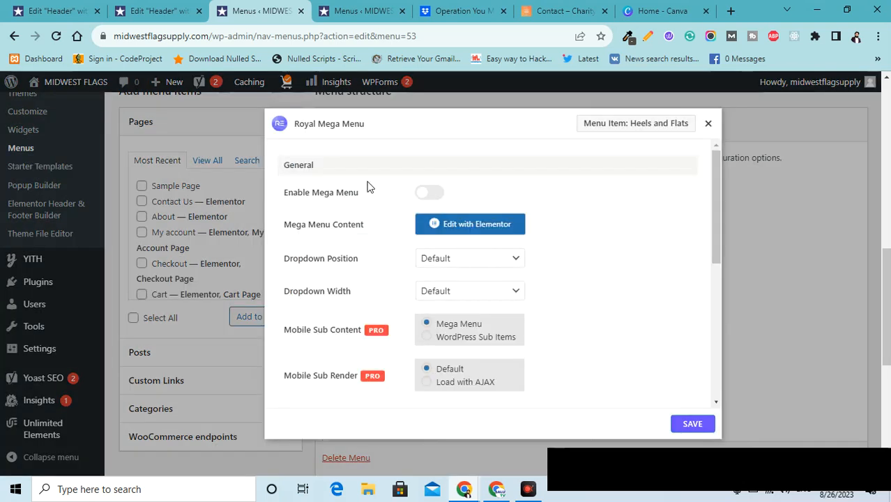
pyautogui.click(430, 194)
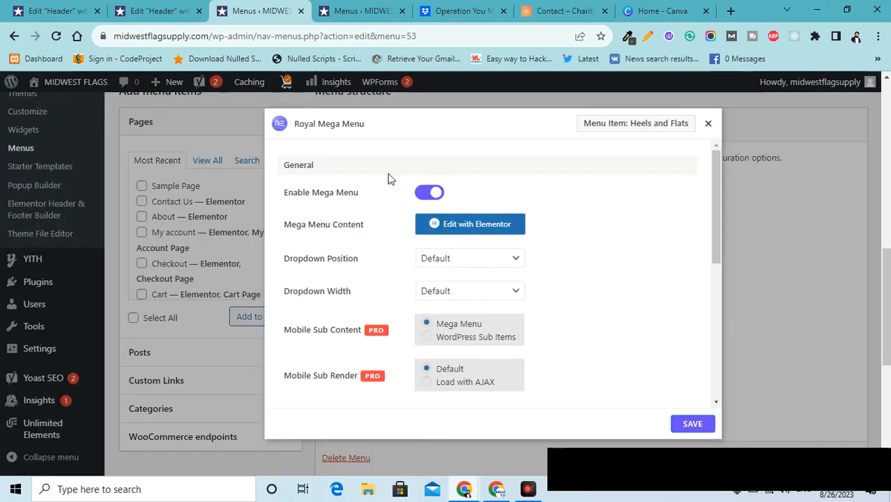
pyautogui.click(443, 237)
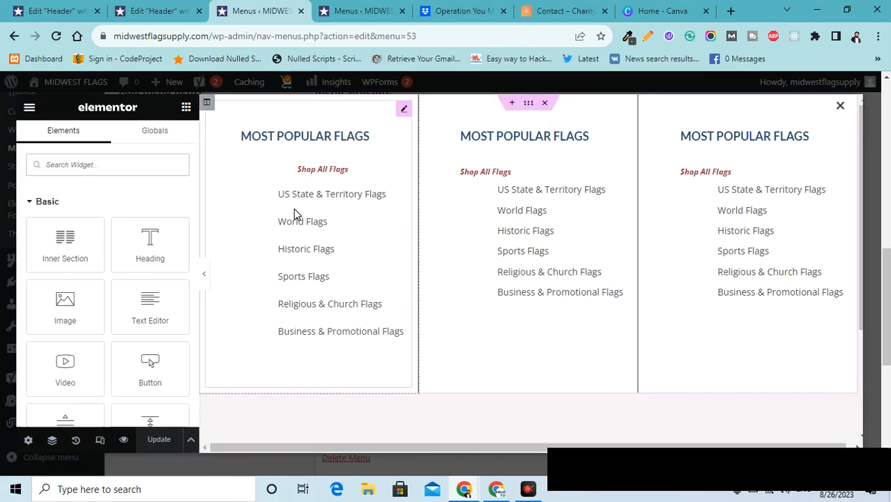
# Delete the existing Most Popular Flags section and add a new section with three equal columns
pyautogui.rightClick(333, 356)
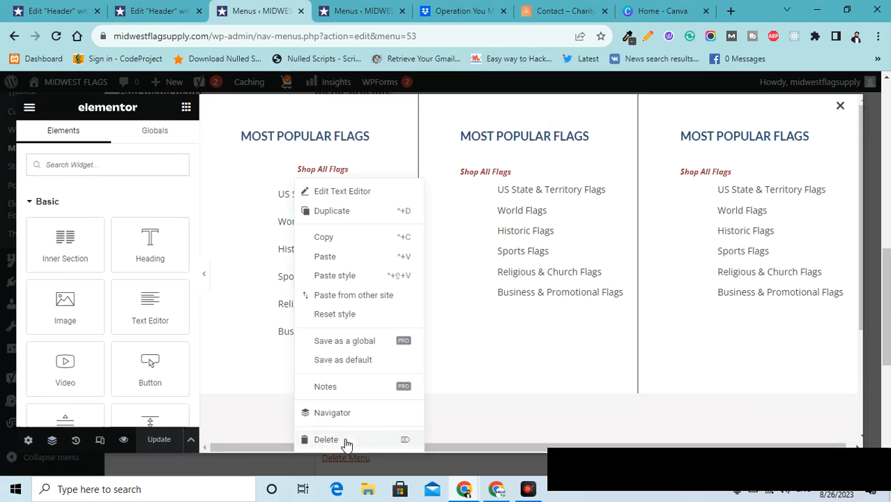
pyautogui.click(549, 106)
pyautogui.click(485, 209)
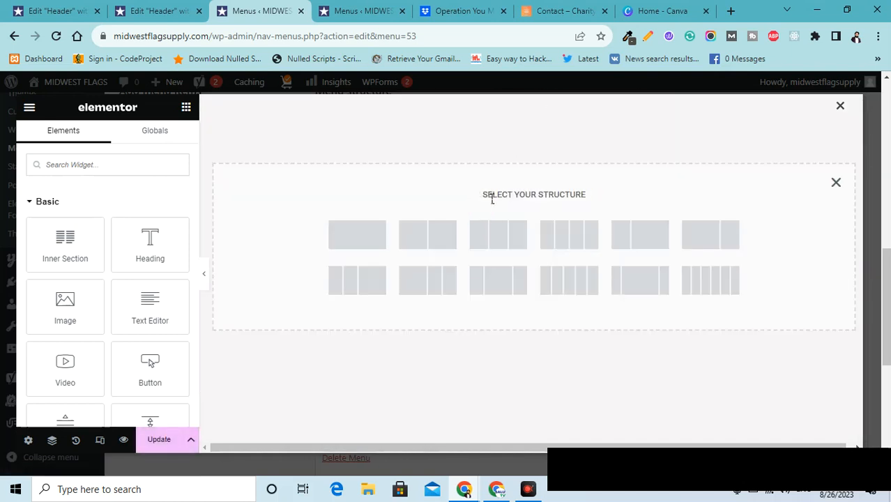
pyautogui.click(514, 238)
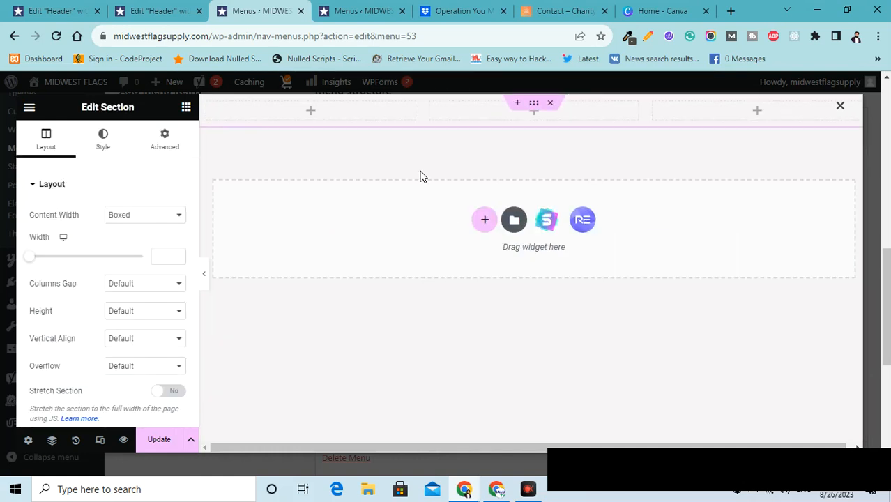
# Add a Button with justified alignment to the first column and a Text Editor widget to the second column
pyautogui.click(186, 106)
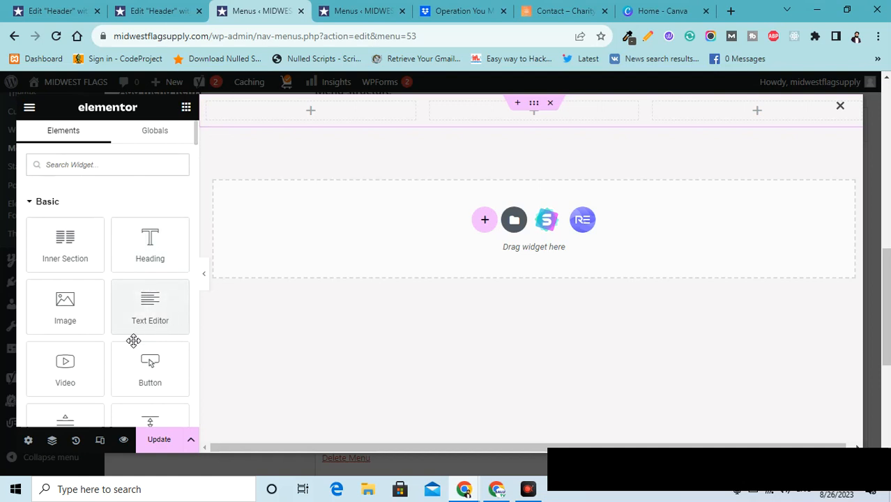
pyautogui.moveTo(154, 391); pyautogui.dragTo(304, 123)
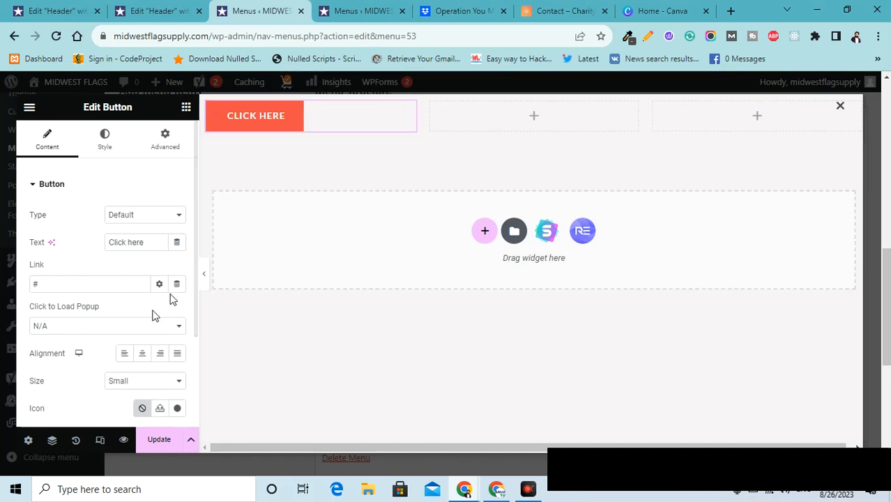
pyautogui.click(178, 355)
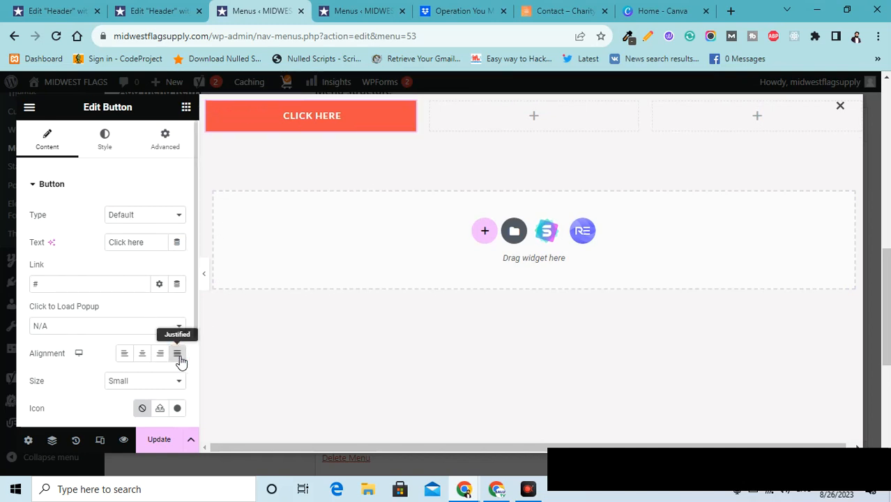
pyautogui.click(186, 107)
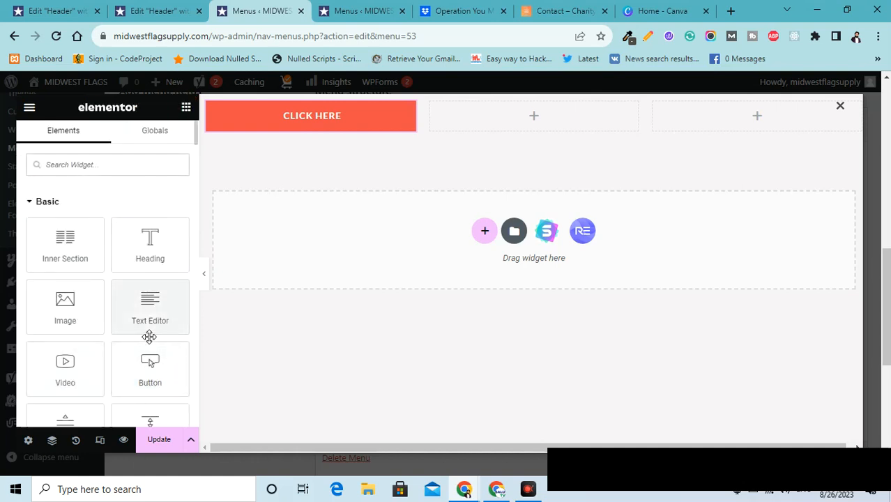
pyautogui.moveTo(150, 306); pyautogui.dragTo(533, 113)
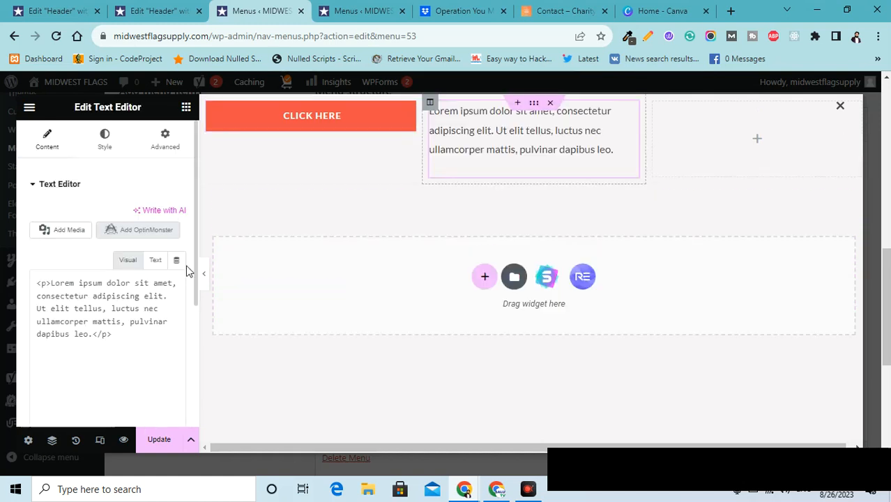
# Add a Button with justified alignment to the third column and update the mega menu template
pyautogui.click(185, 112)
pyautogui.moveTo(145, 370); pyautogui.dragTo(717, 138)
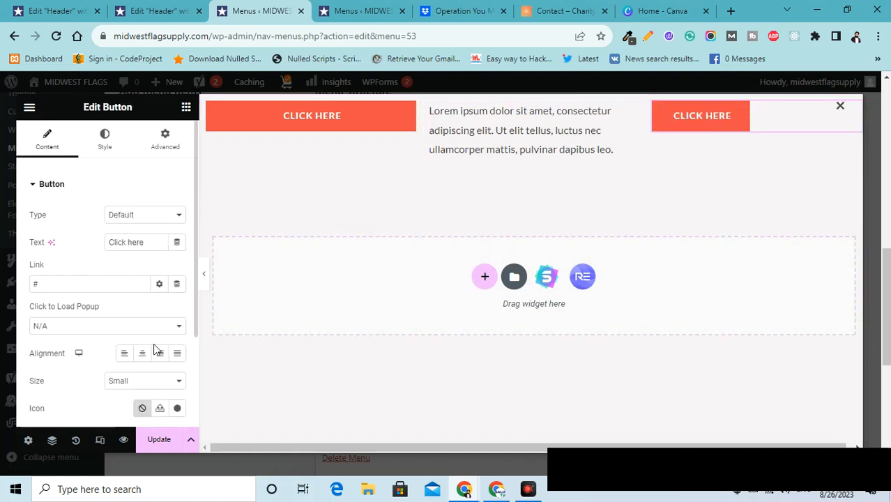
pyautogui.click(178, 356)
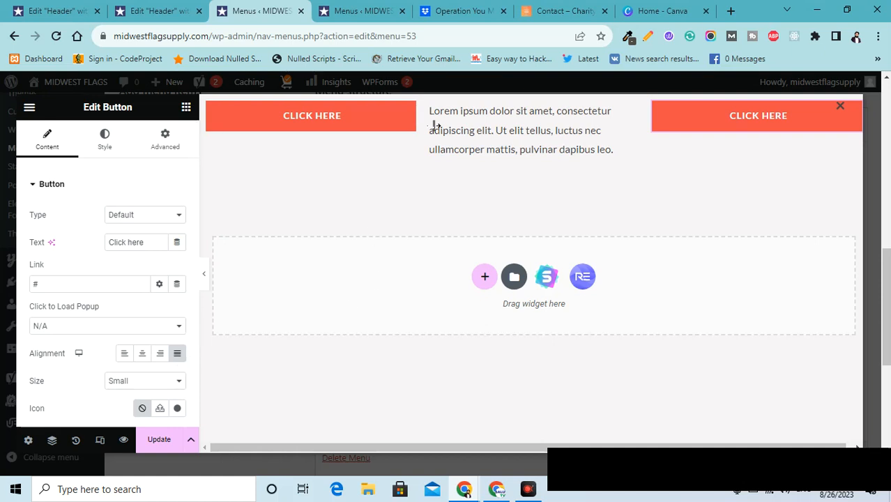
pyautogui.click(157, 441)
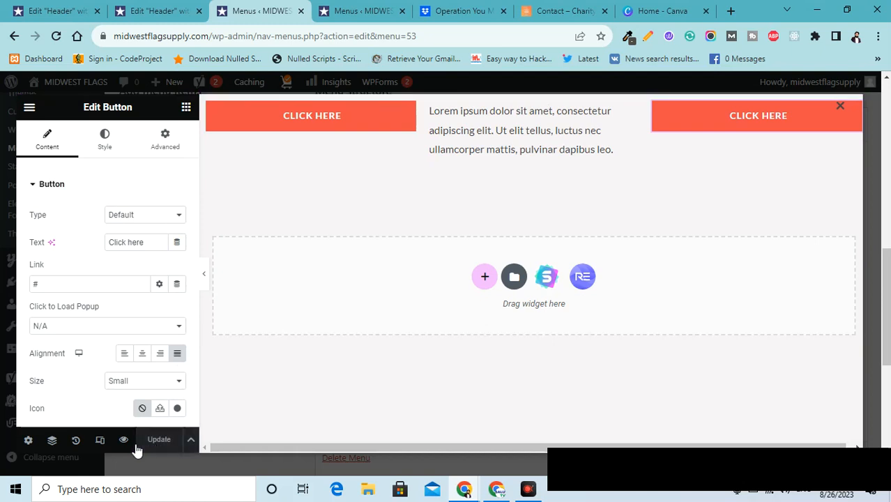
# Preview the mega menu template, and open the site's homepage at midwestflagsupply.com to check the Heels and Flats item
pyautogui.click(124, 441)
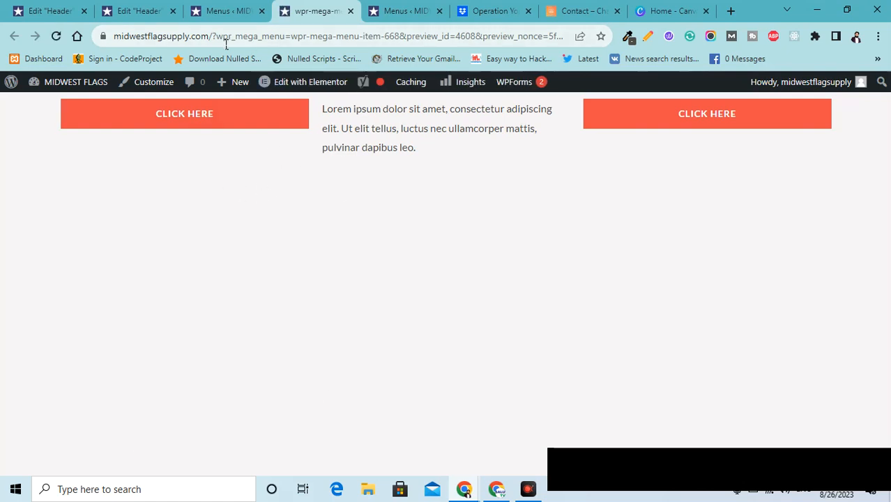
pyautogui.moveTo(213, 40); pyautogui.dragTo(638, 47)
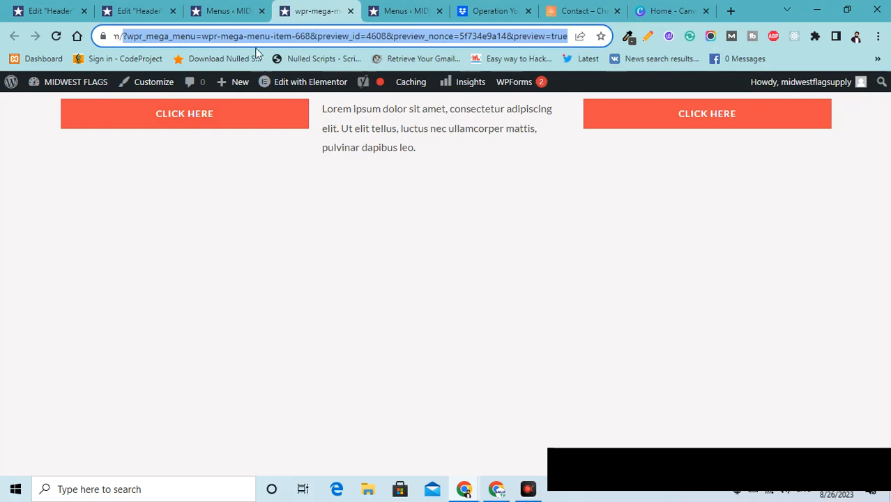
pyautogui.click(122, 36)
pyautogui.moveTo(121, 36); pyautogui.dragTo(790, 74)
pyautogui.press('BackSpace')
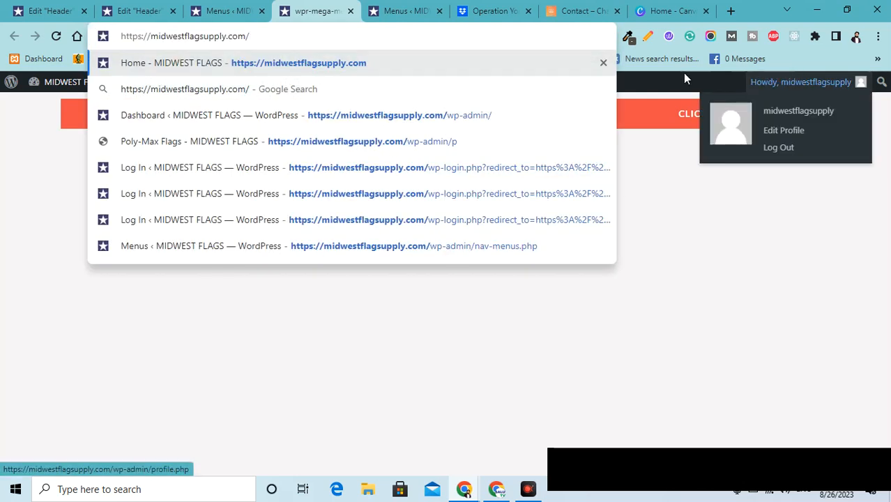
pyautogui.press('Return')
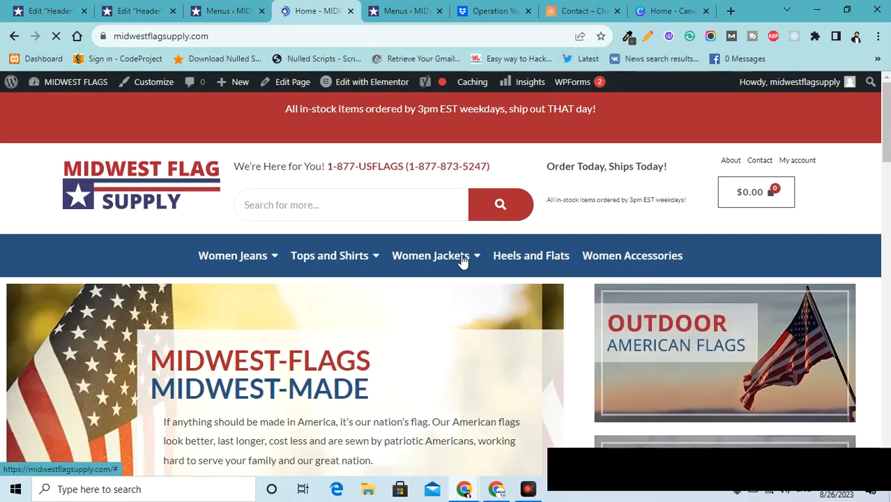
pyautogui.moveTo(462, 260)
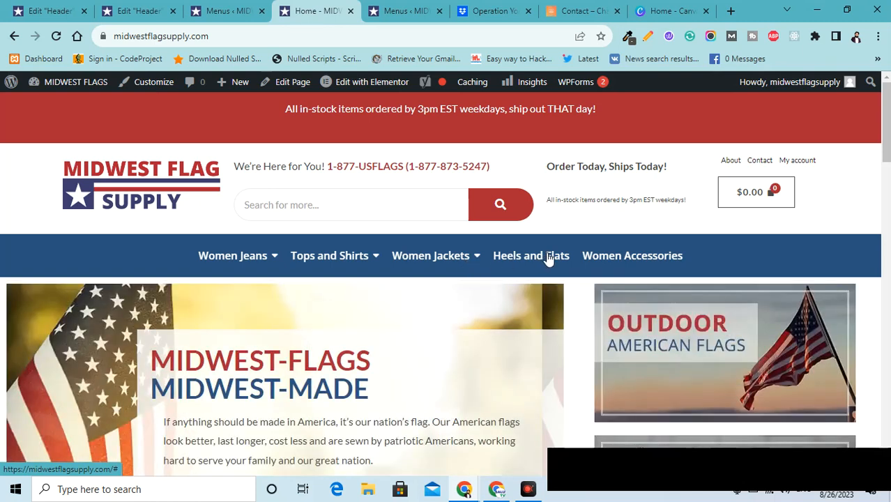
# Close the mega menu content editor, save the Royal Mega Menu settings for Heels and Flats, and save the For Her menu
pyautogui.click(225, 13)
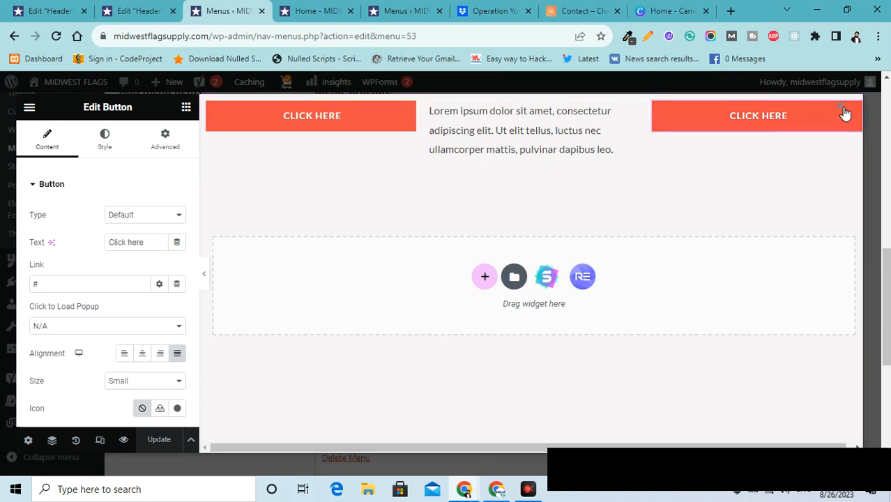
pyautogui.click(842, 110)
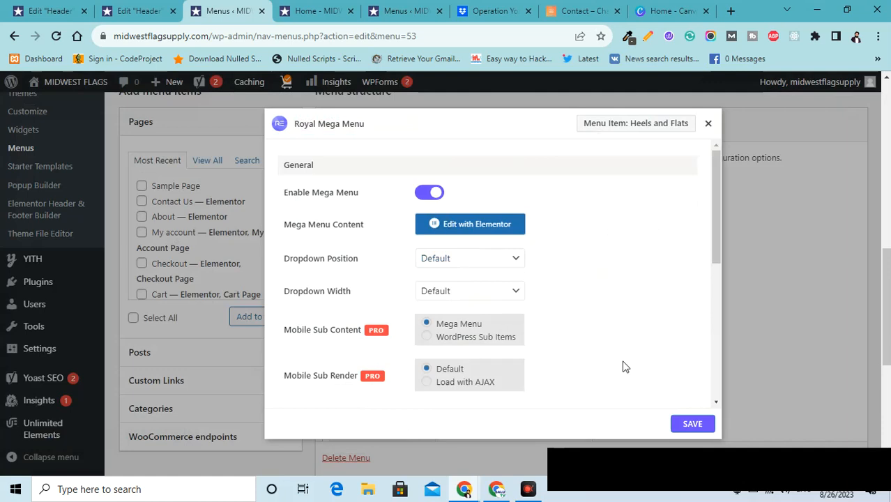
pyautogui.click(690, 426)
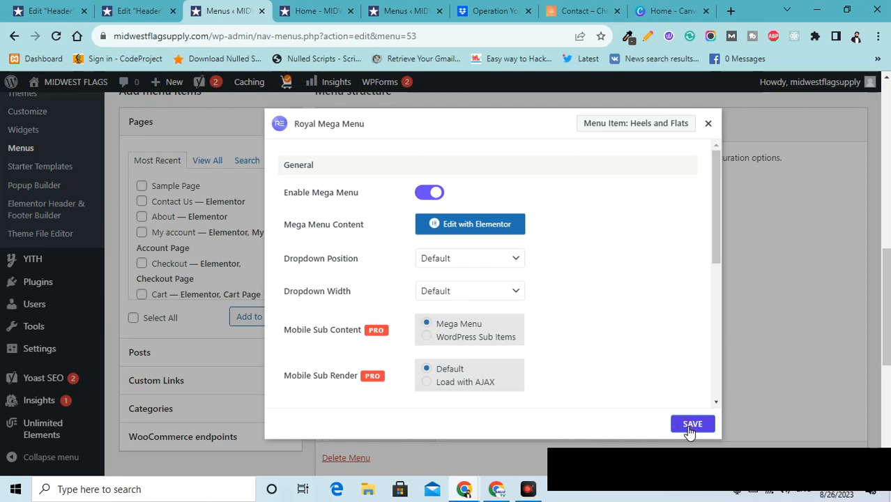
pyautogui.click(688, 426)
pyautogui.click(708, 125)
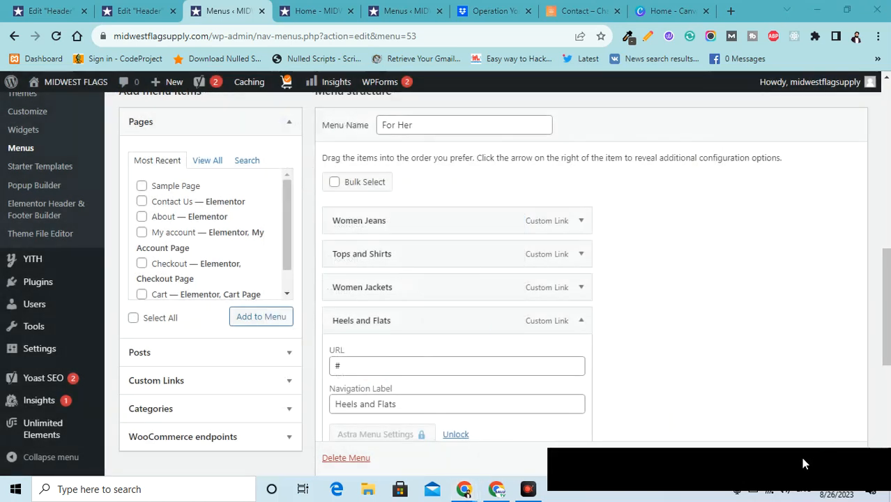
pyautogui.scroll(-3, 819, 399)
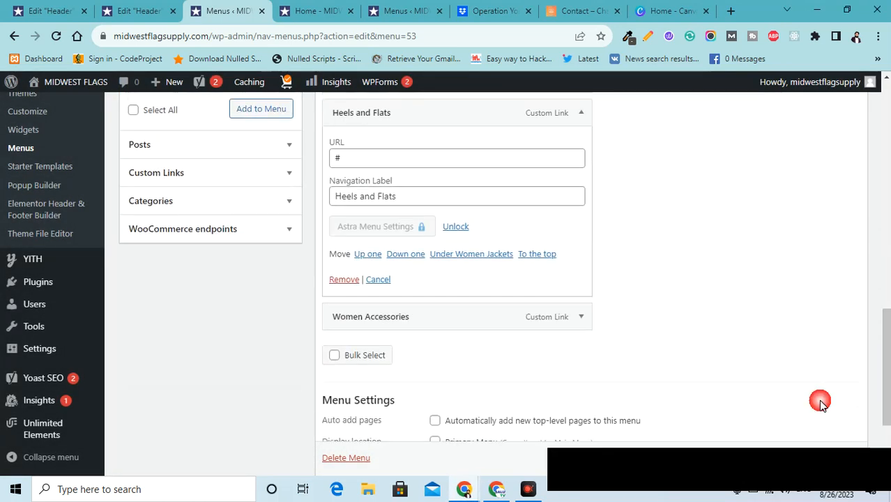
pyautogui.click(824, 454)
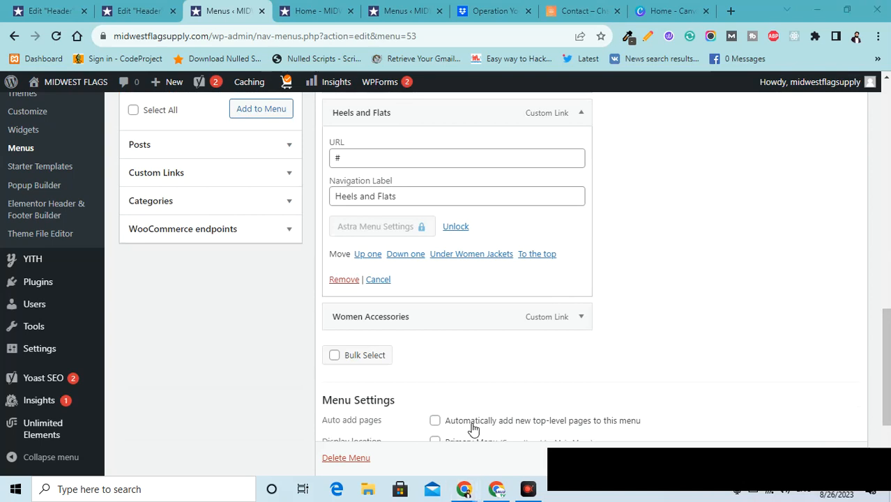
# Check the Heels and Flats mega menu dropdown on the site's homepage
pyautogui.click(317, 10)
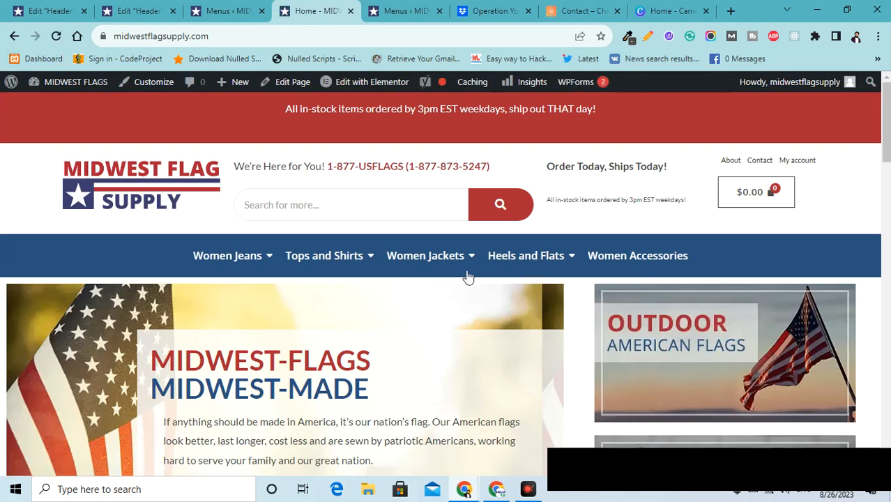
pyautogui.moveTo(511, 273)
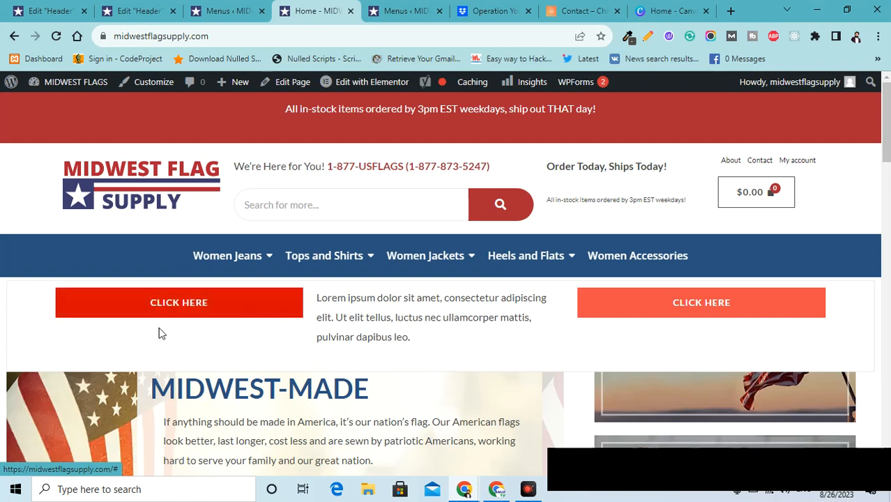